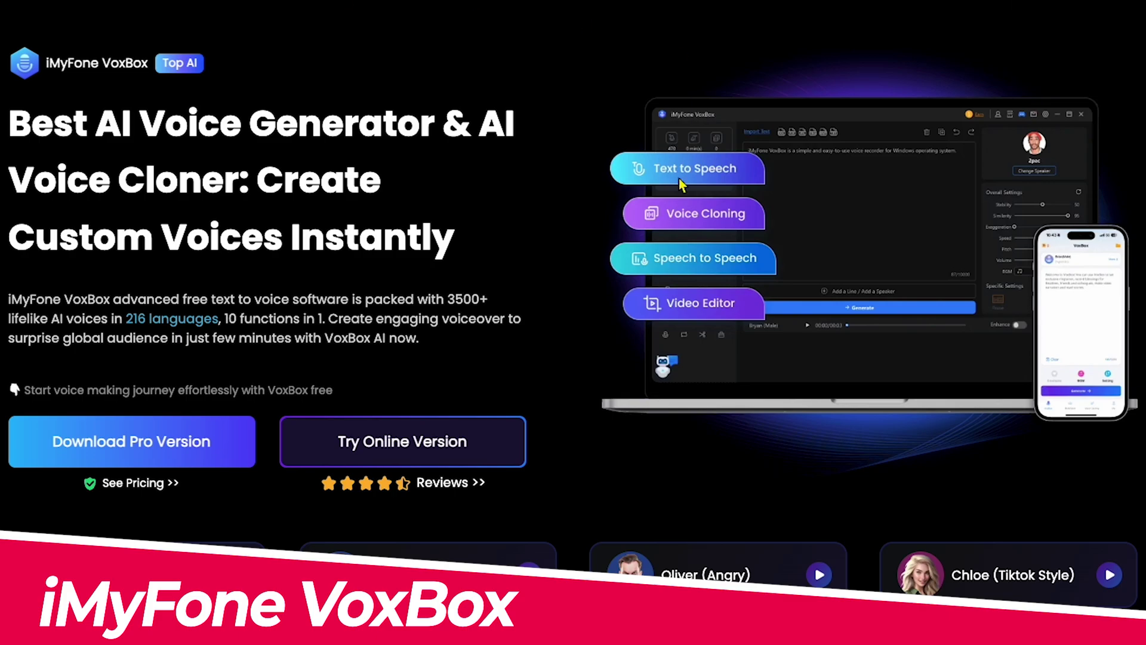
pyautogui.scroll(-4, 374, 259)
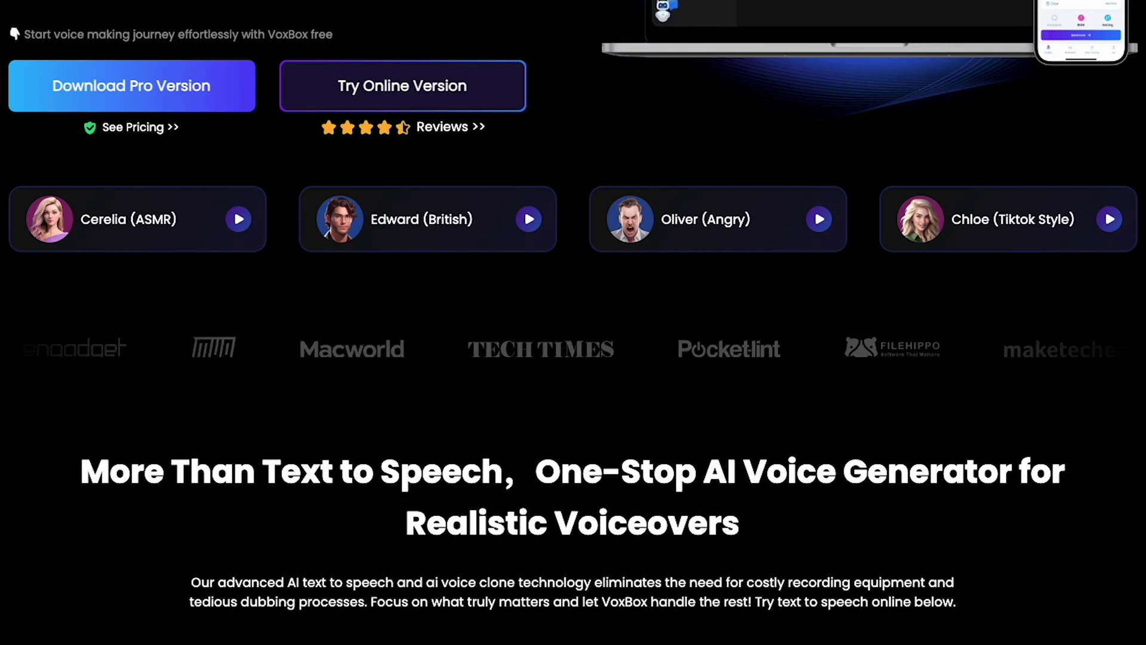
pyautogui.scroll(2, 557, 394)
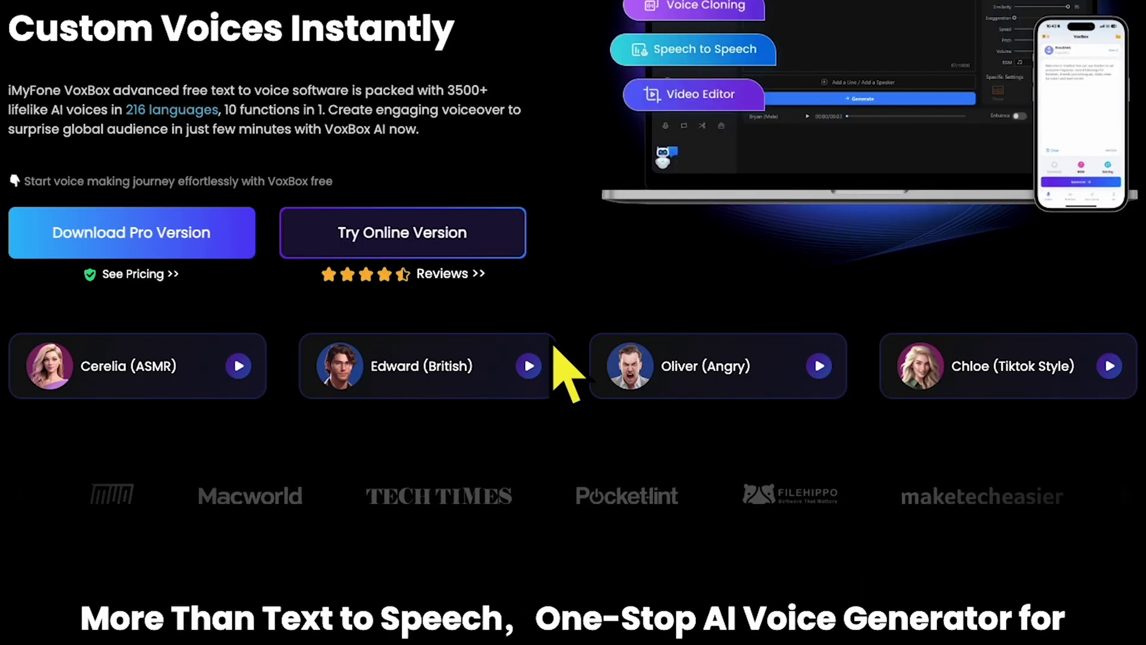
# Preview the Edward (British) and Oliver (Angry) voice samples, then save the Pro installer to Downloads
pyautogui.click(529, 366)
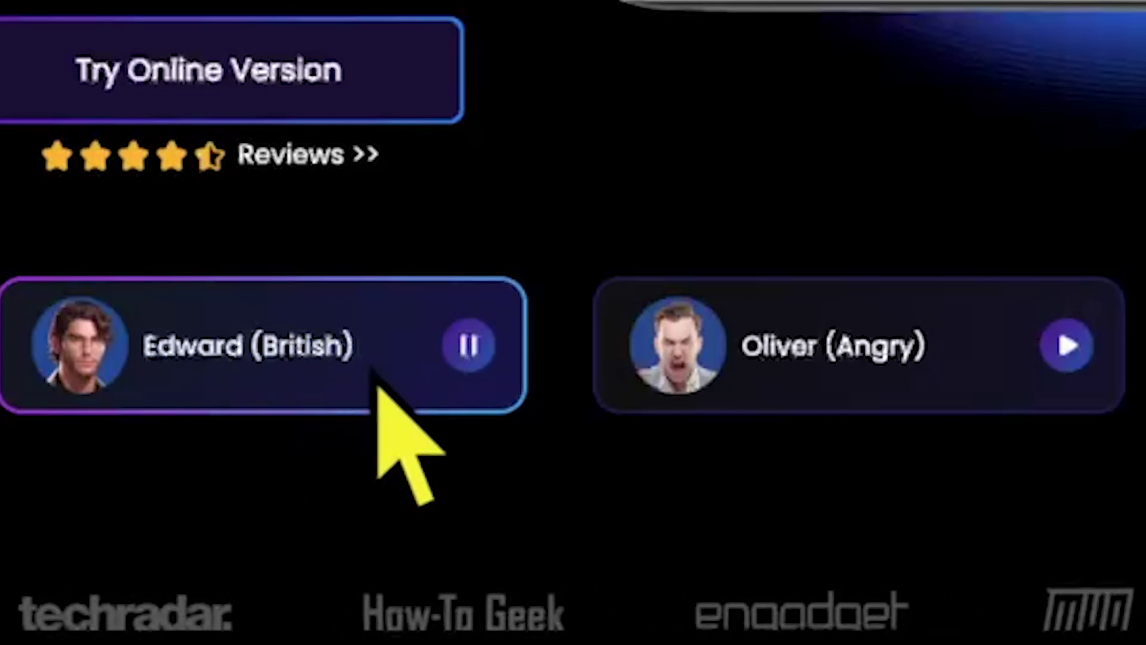
pyautogui.click(465, 351)
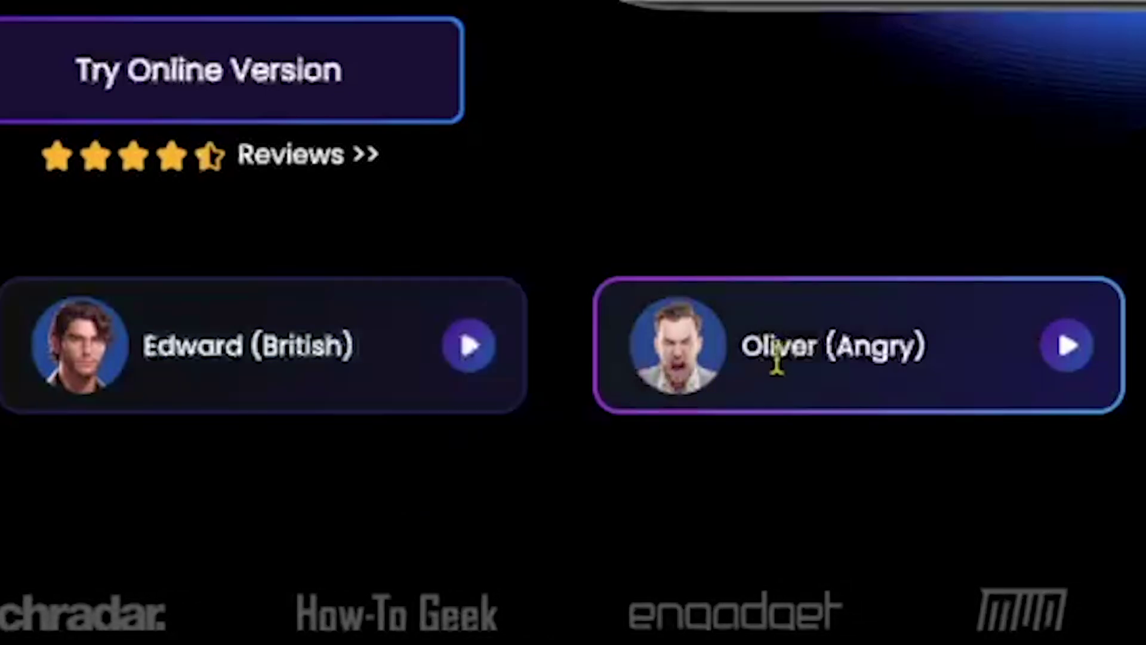
pyautogui.click(1066, 348)
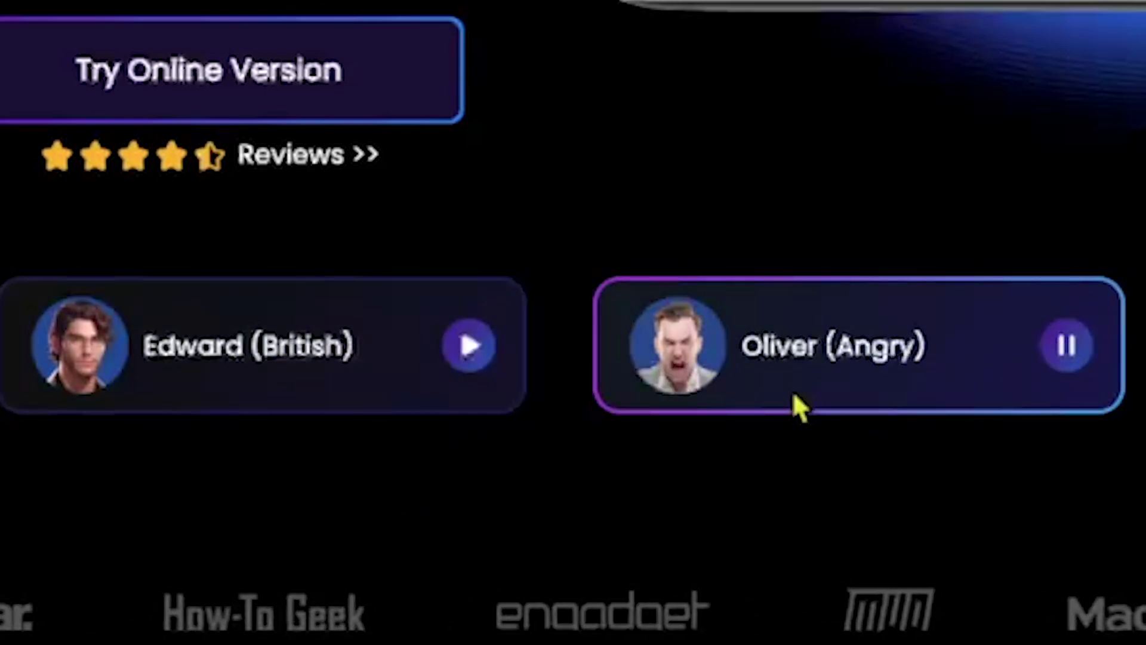
pyautogui.click(895, 343)
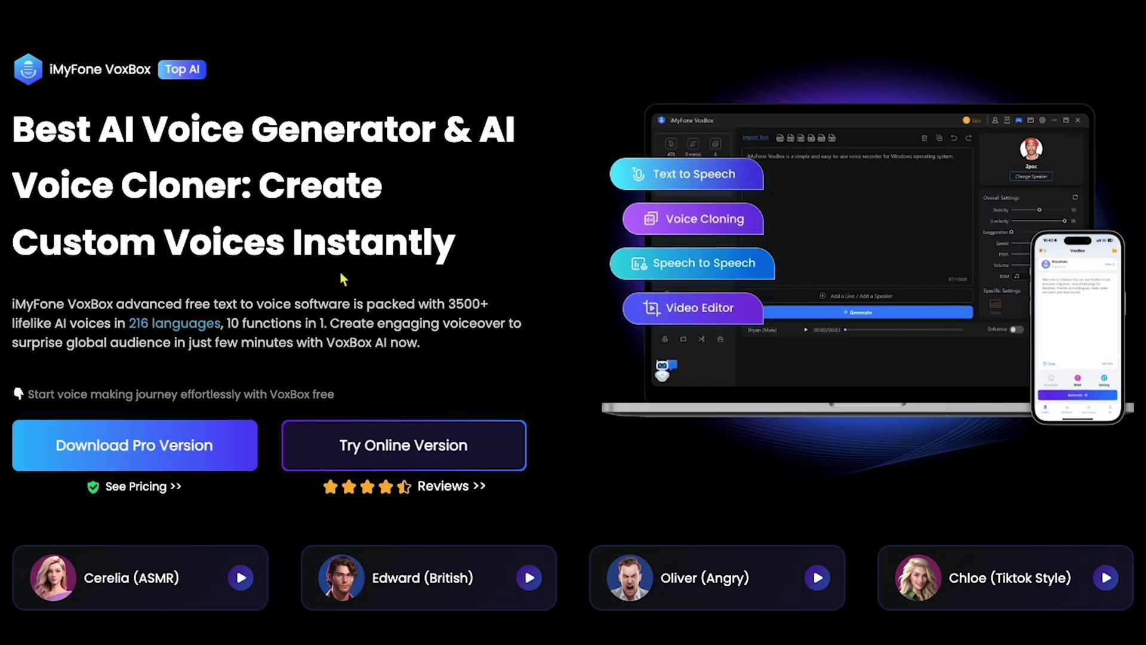
pyautogui.click(152, 459)
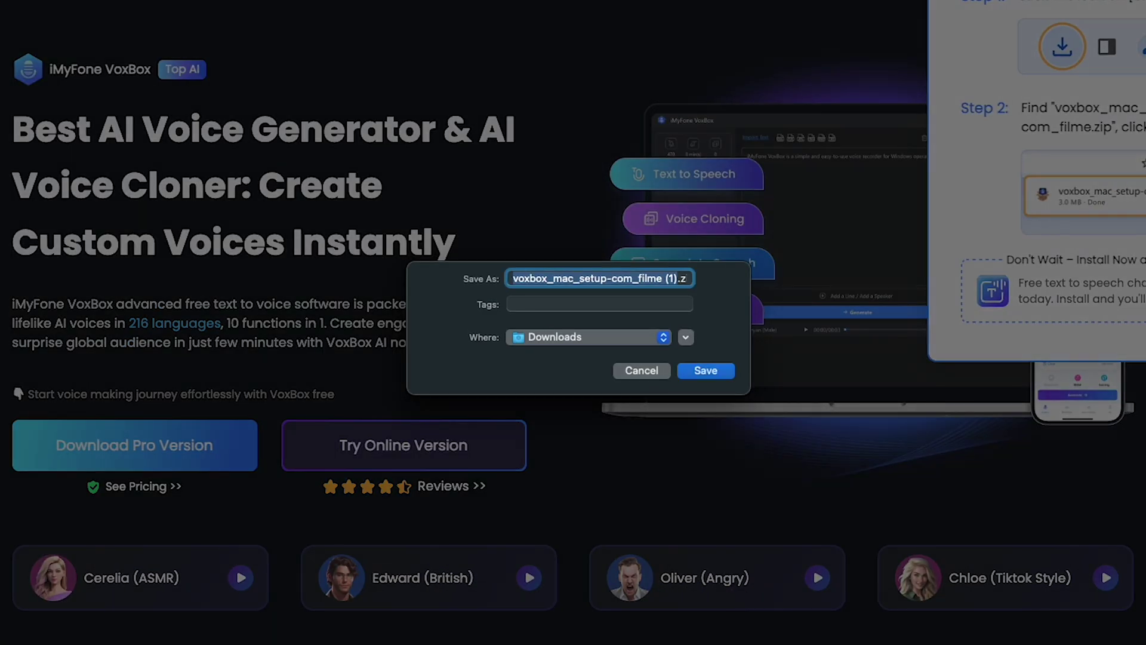
pyautogui.click(707, 373)
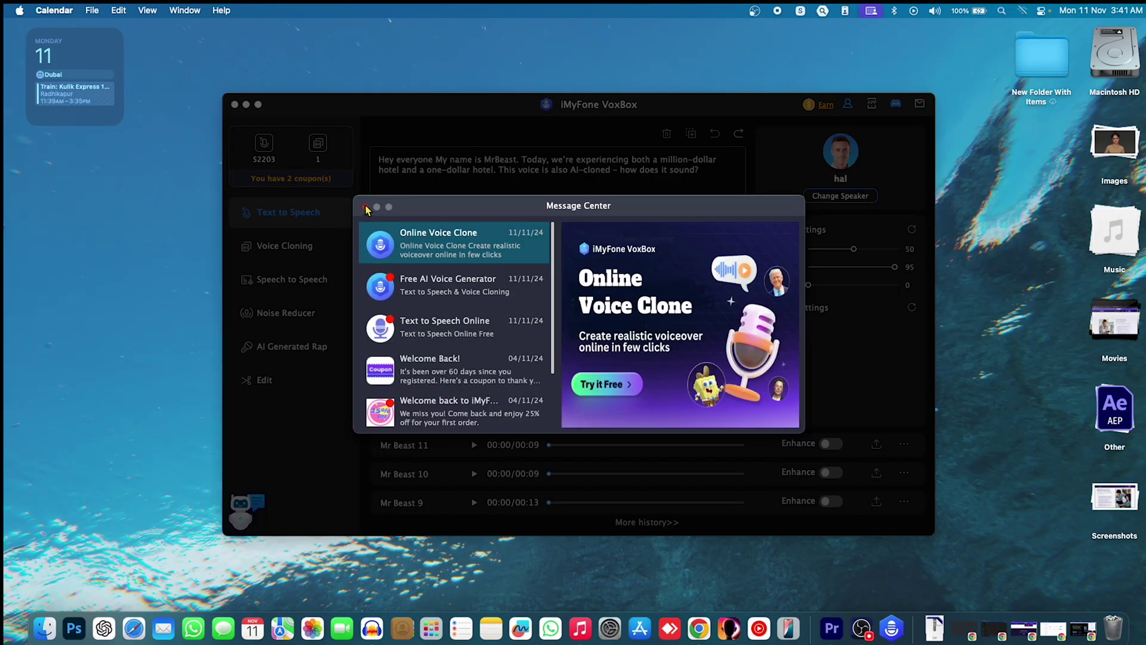
# Dismiss Message Center and the update prompt, then tour Voice Cloning, Speech to Speech, Noise Reducer and AI Rap
pyautogui.click(367, 209)
pyautogui.click(696, 385)
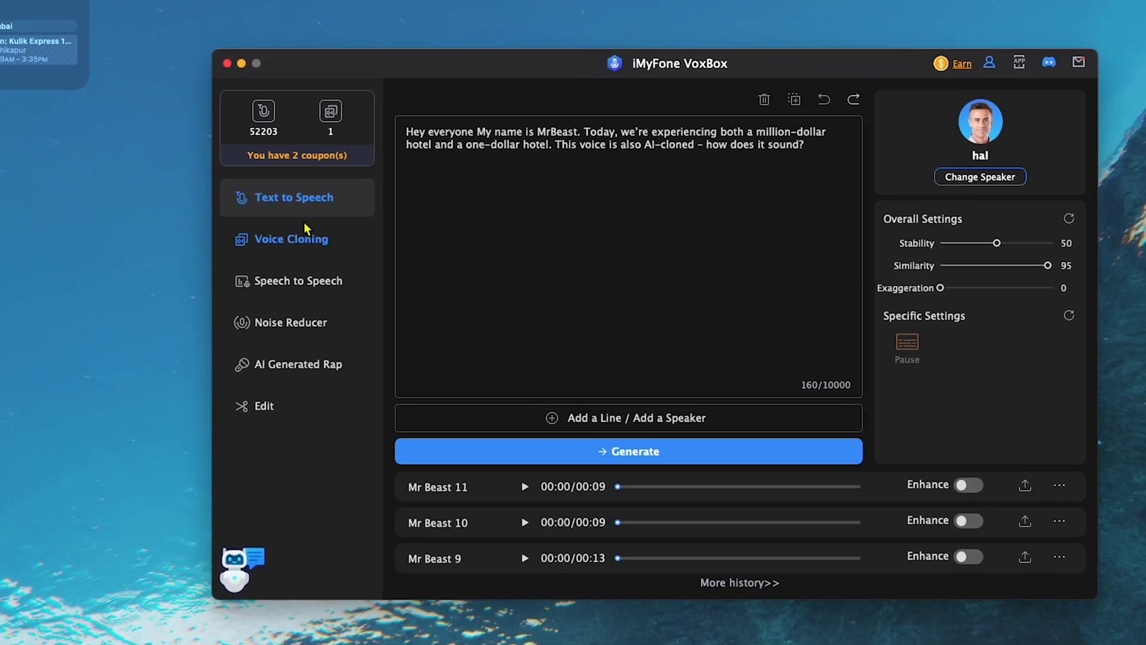
pyautogui.click(264, 239)
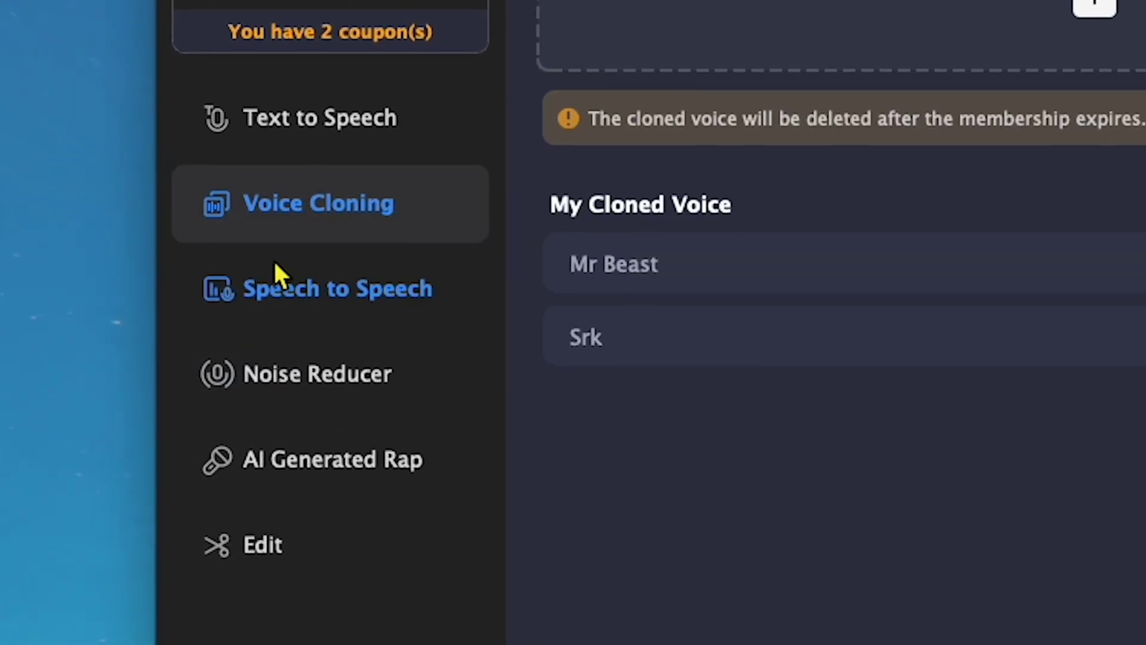
pyautogui.click(269, 305)
pyautogui.click(295, 394)
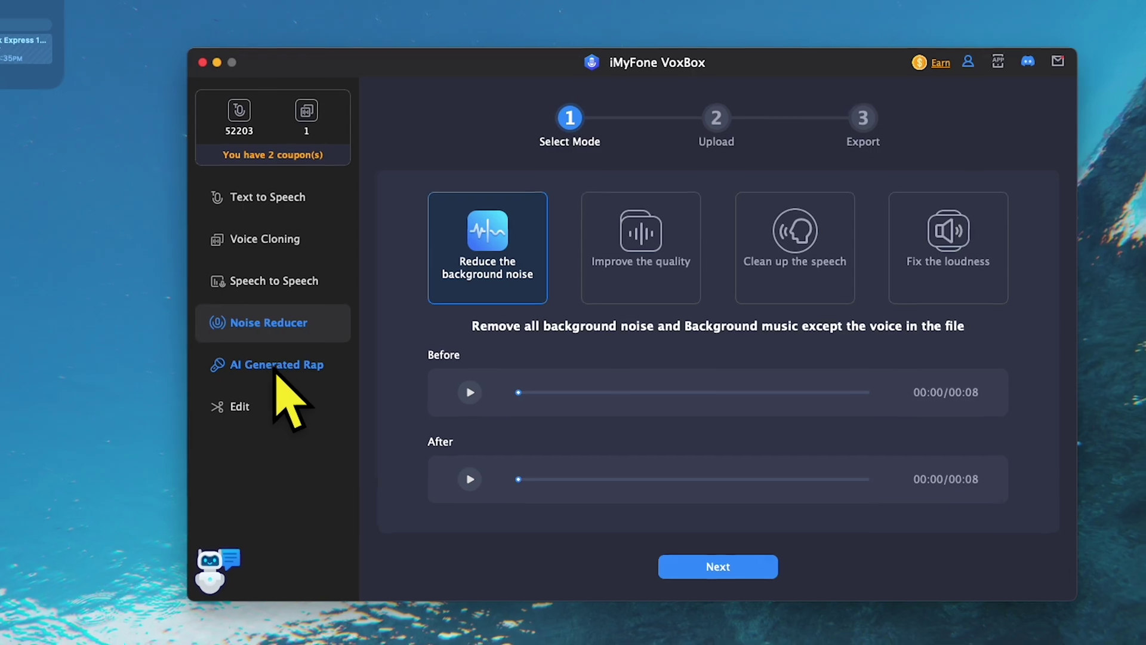
pyautogui.click(267, 369)
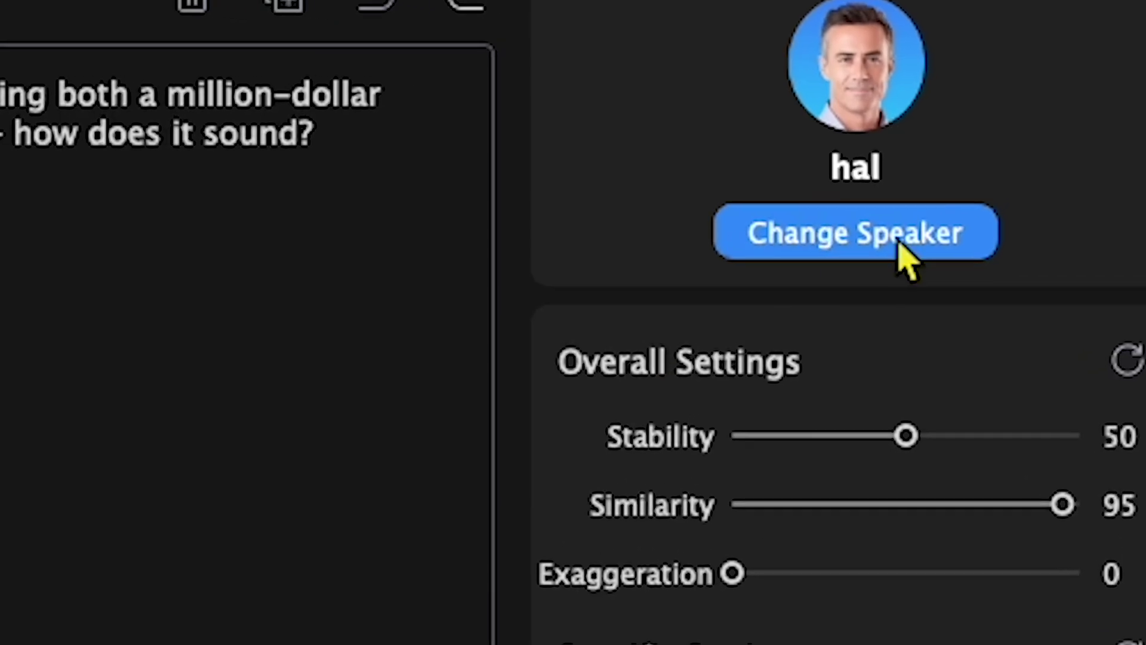
# Browse the speaker catalogue, preview Matthew (Male) and Kawaii Aerisita, and filter voices to Korean
pyautogui.click(901, 246)
pyautogui.moveTo(372, 268)
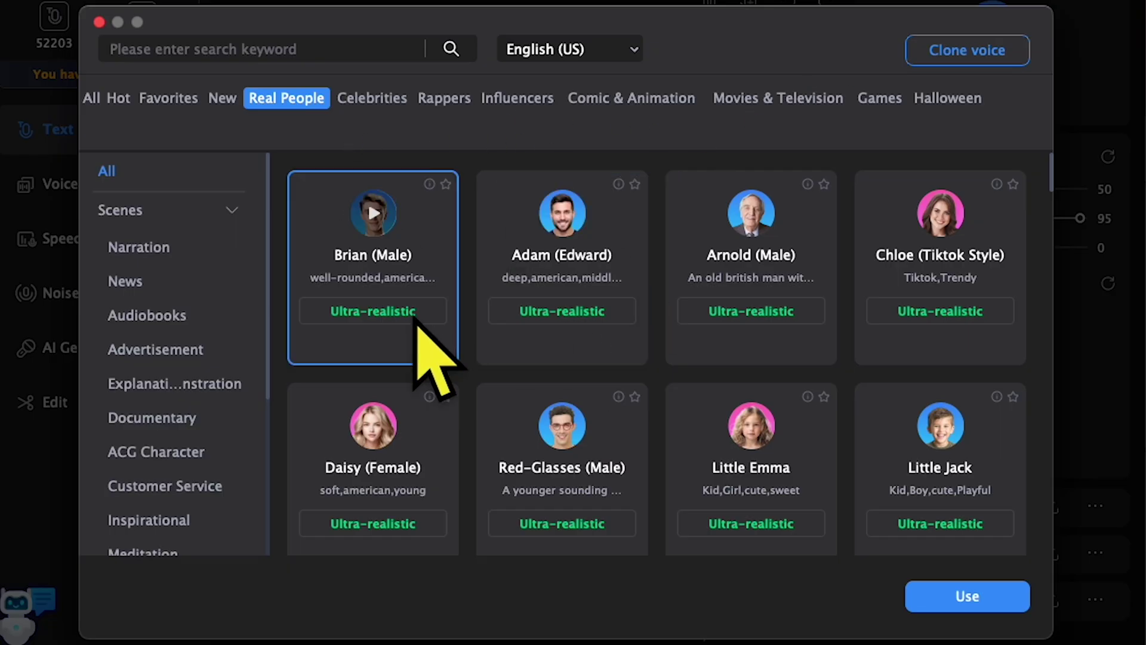
pyautogui.scroll(-3, 792, 371)
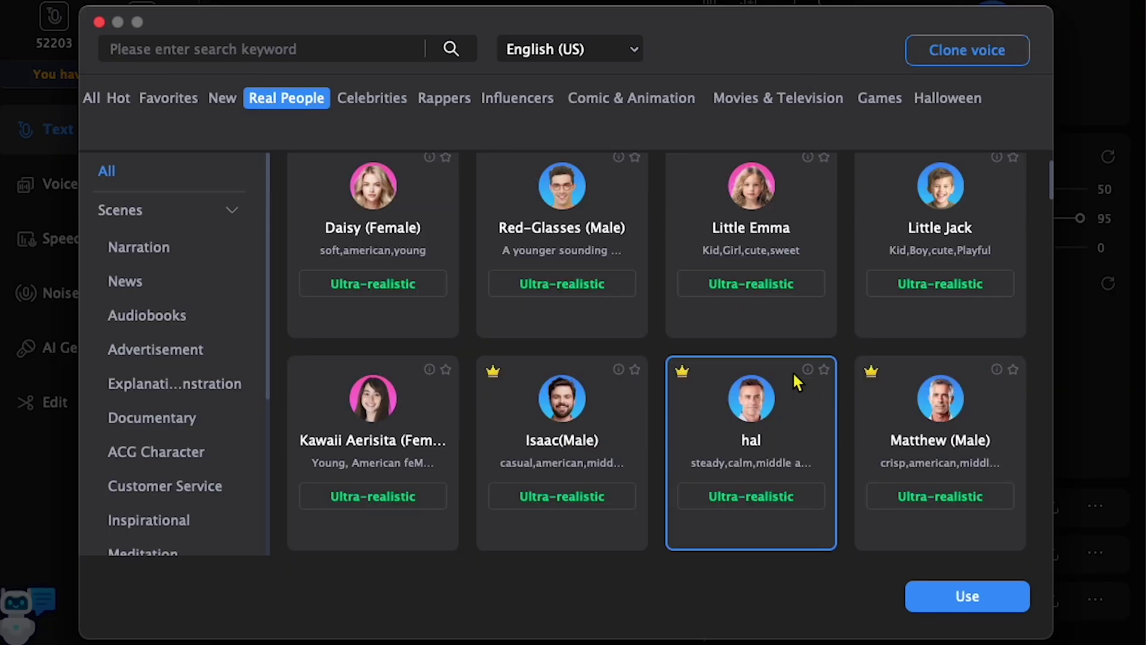
pyautogui.scroll(3, 792, 371)
pyautogui.scroll(-3, 858, 363)
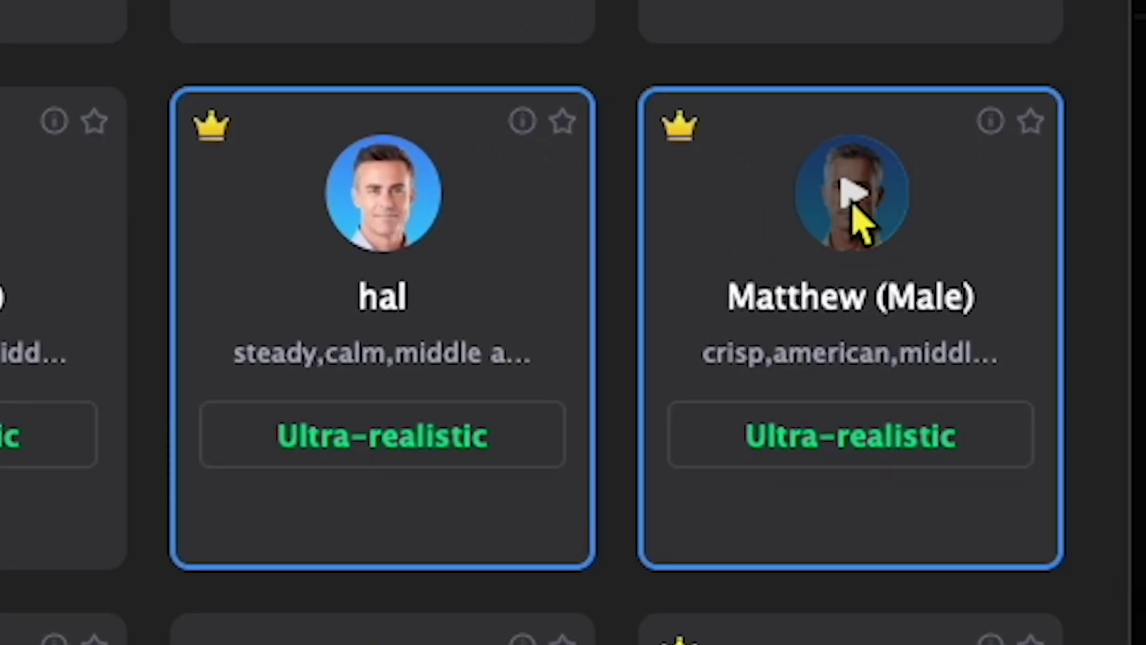
pyautogui.click(850, 206)
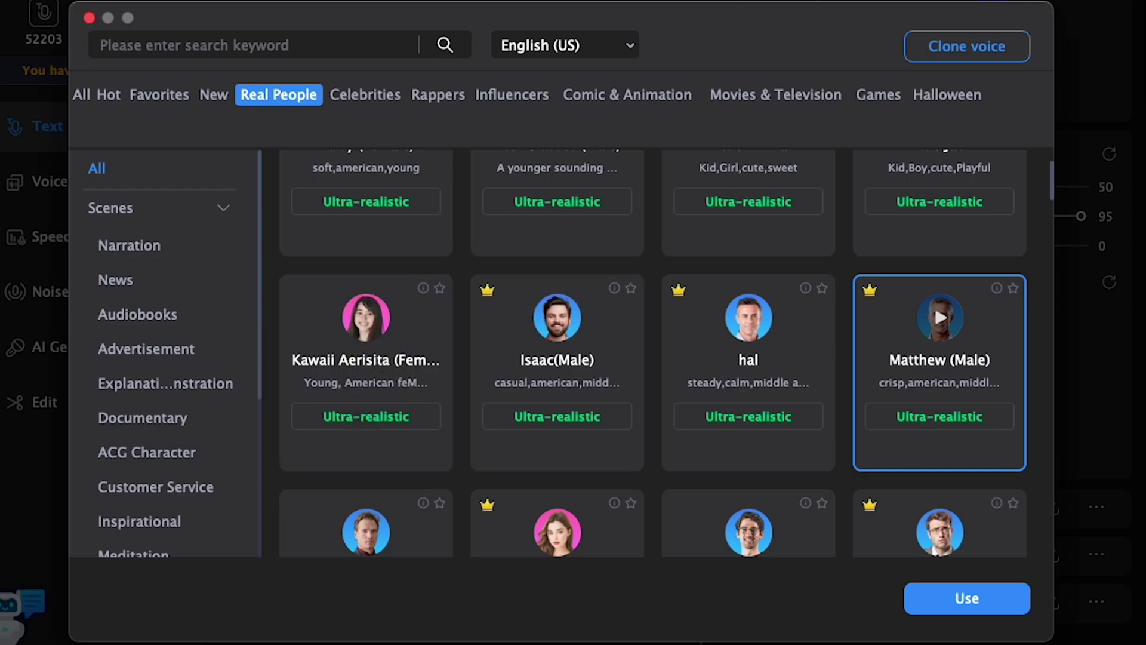
pyautogui.click(405, 346)
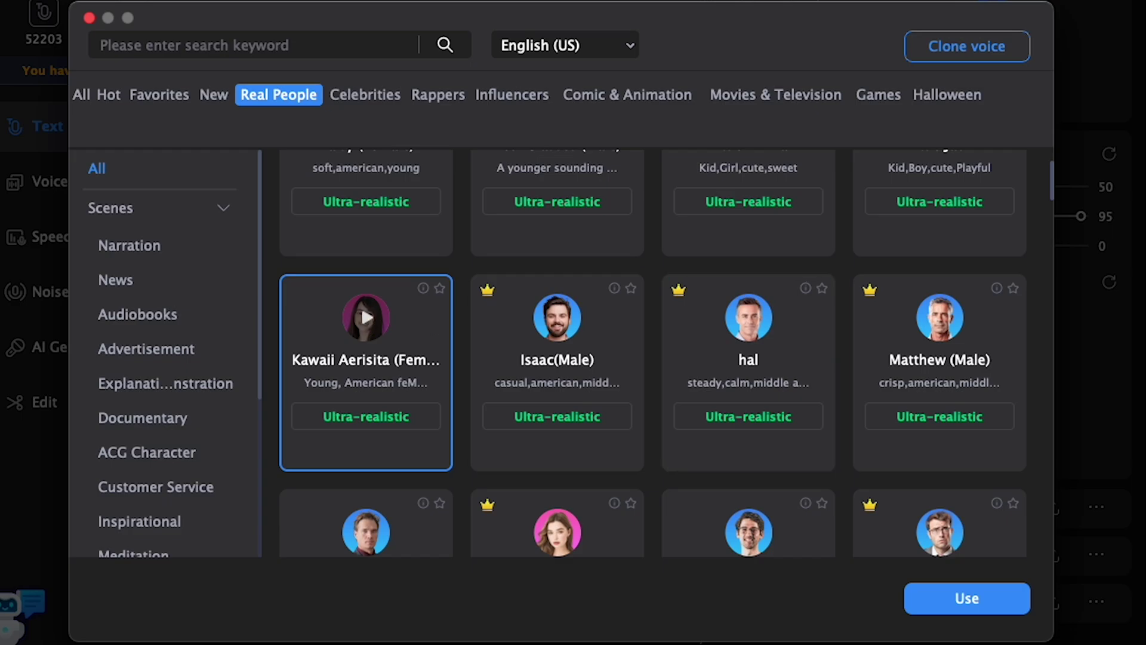
pyautogui.scroll(-5, 413, 154)
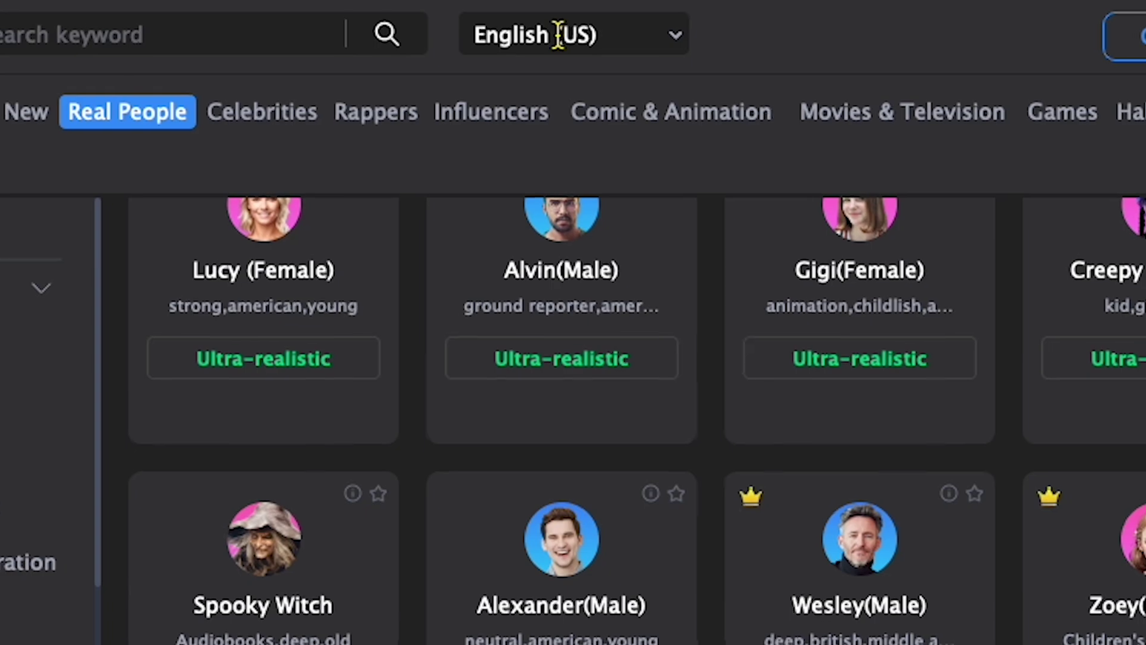
pyautogui.click(557, 35)
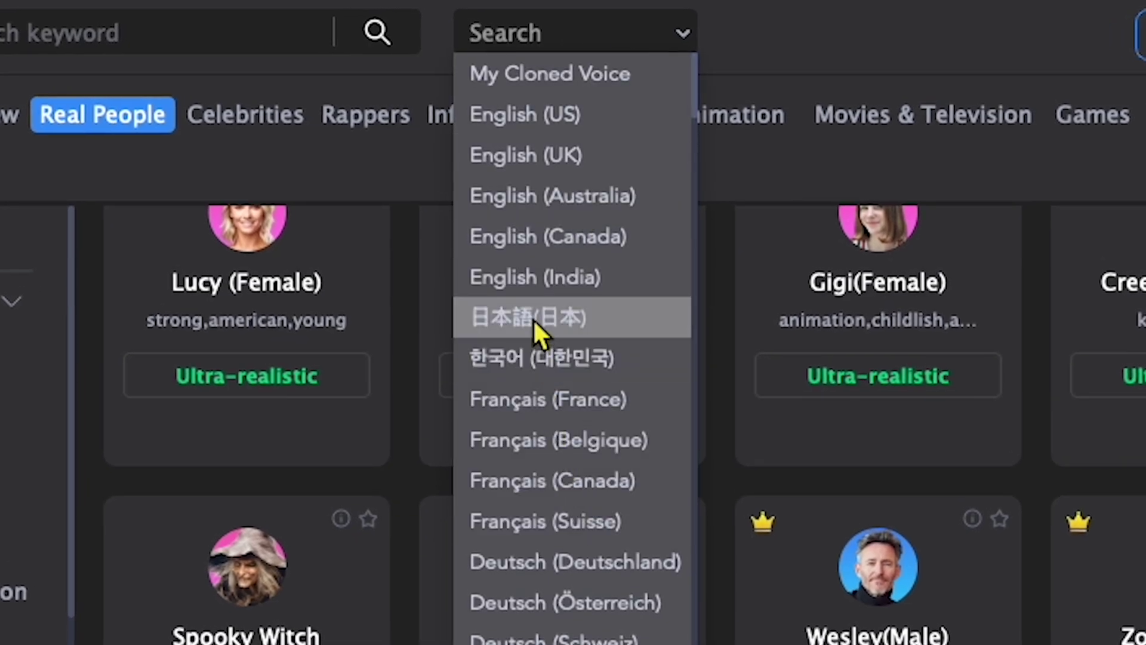
pyautogui.click(537, 351)
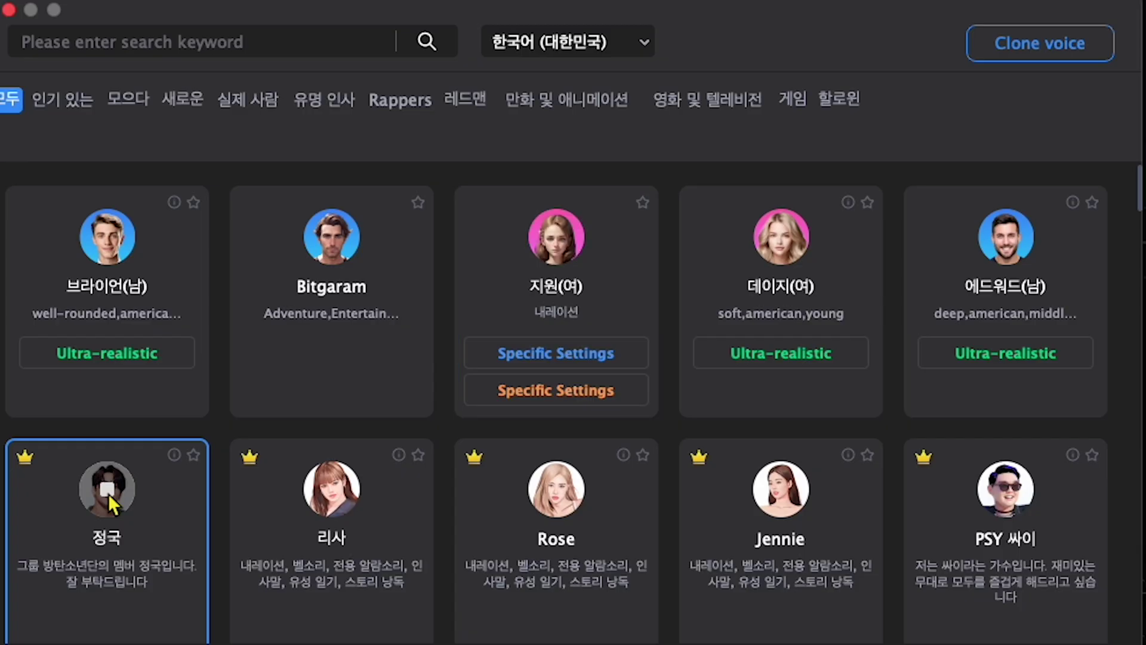
pyautogui.scroll(-3, 108, 494)
pyautogui.scroll(-2, 109, 403)
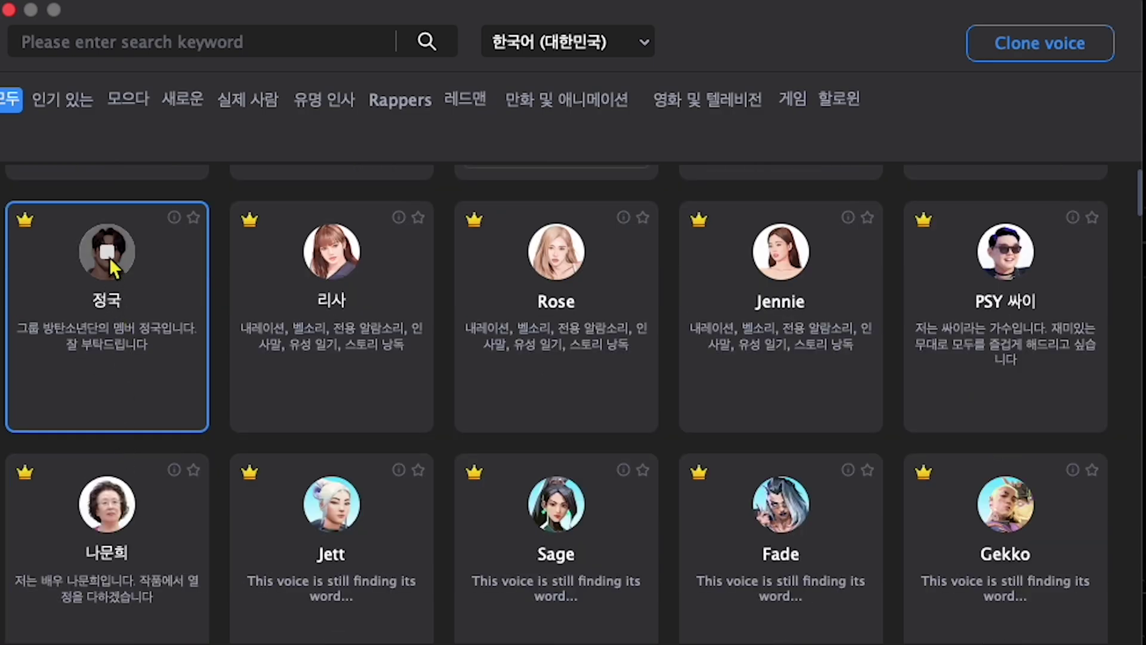
pyautogui.scroll(-2, 340, 394)
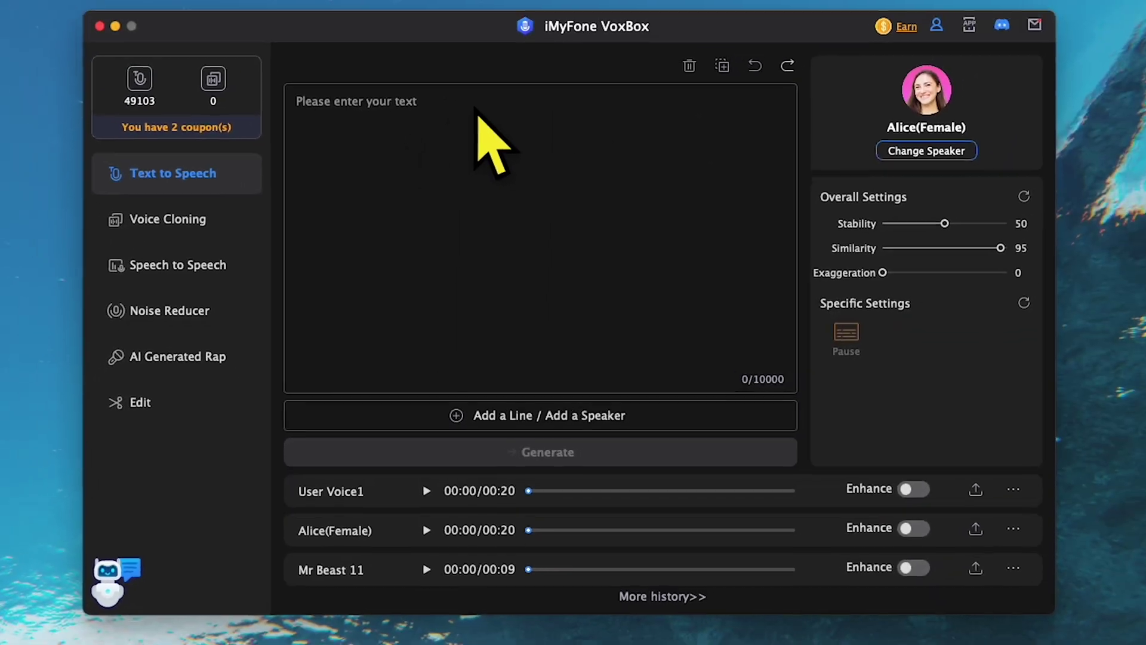
# Paste the short story, then add a second line voiced by Matthew (Male) with test text
pyautogui.write('In this short story, Josephine Cameron discusses the impacts of grief and loss of a close family member. Izzie is a young girl who normally celebrates her favorite day of the year, the winter solstice, with her grandfather. This year is the first time she experiences the day without the person she loves most.')
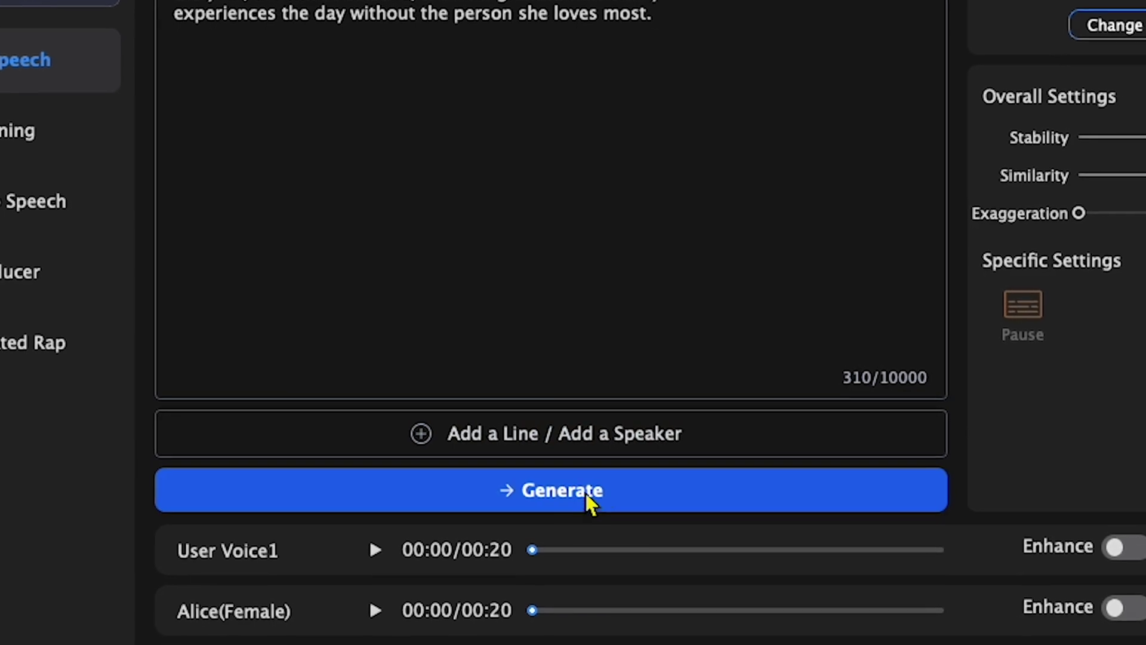
pyautogui.click(541, 437)
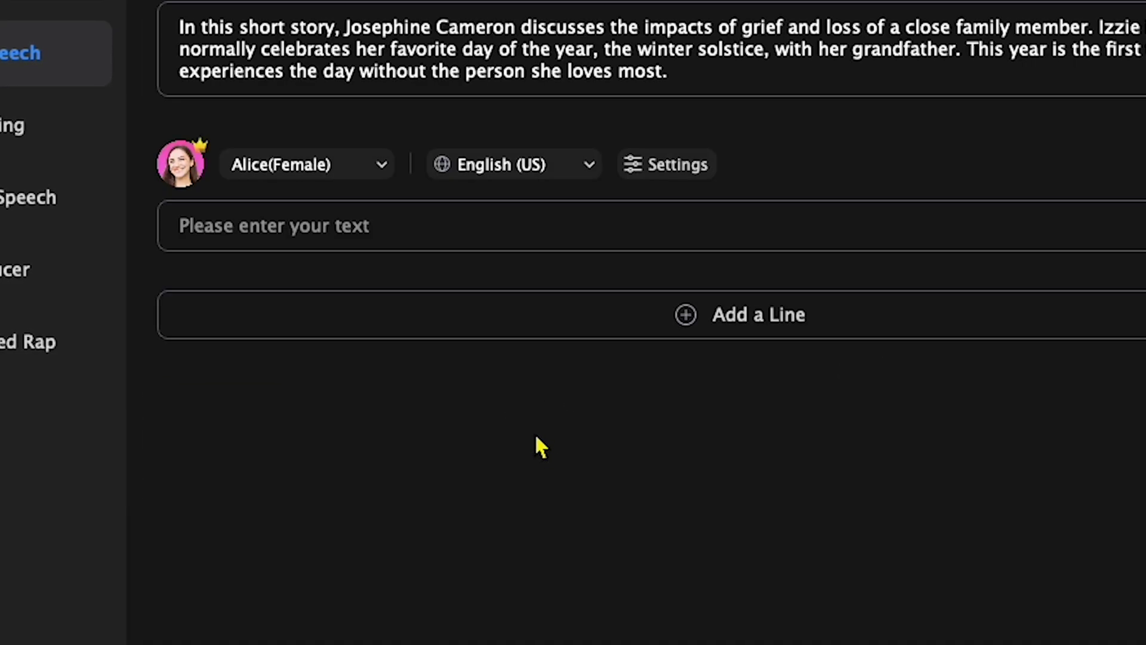
pyautogui.click(362, 170)
pyautogui.scroll(-3, 895, 502)
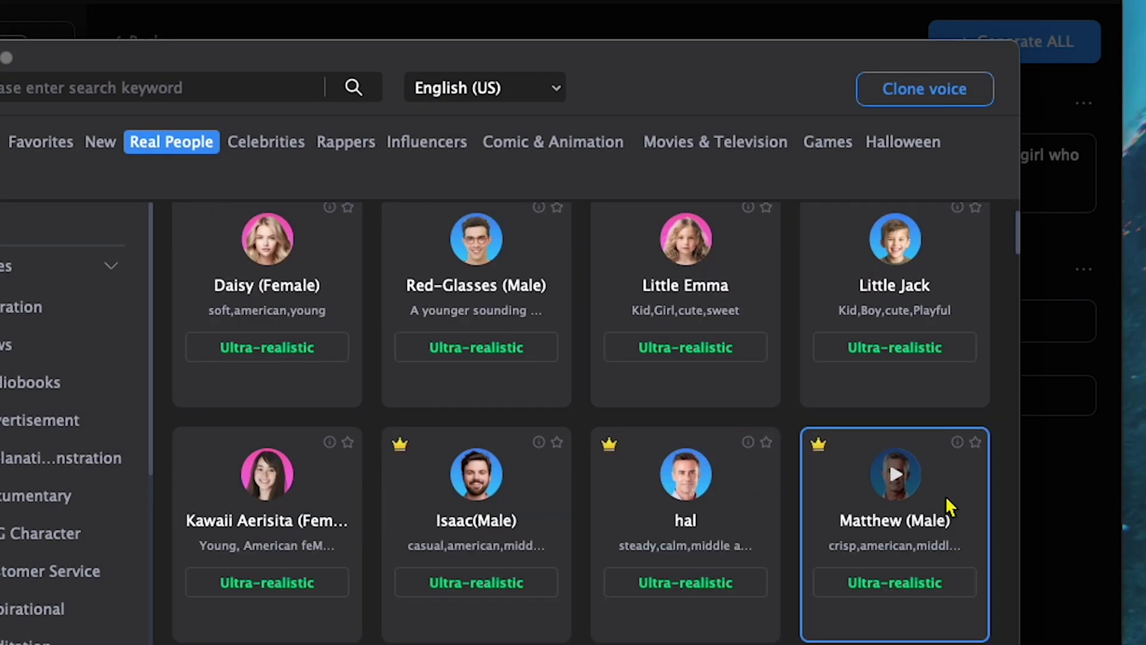
pyautogui.click(881, 515)
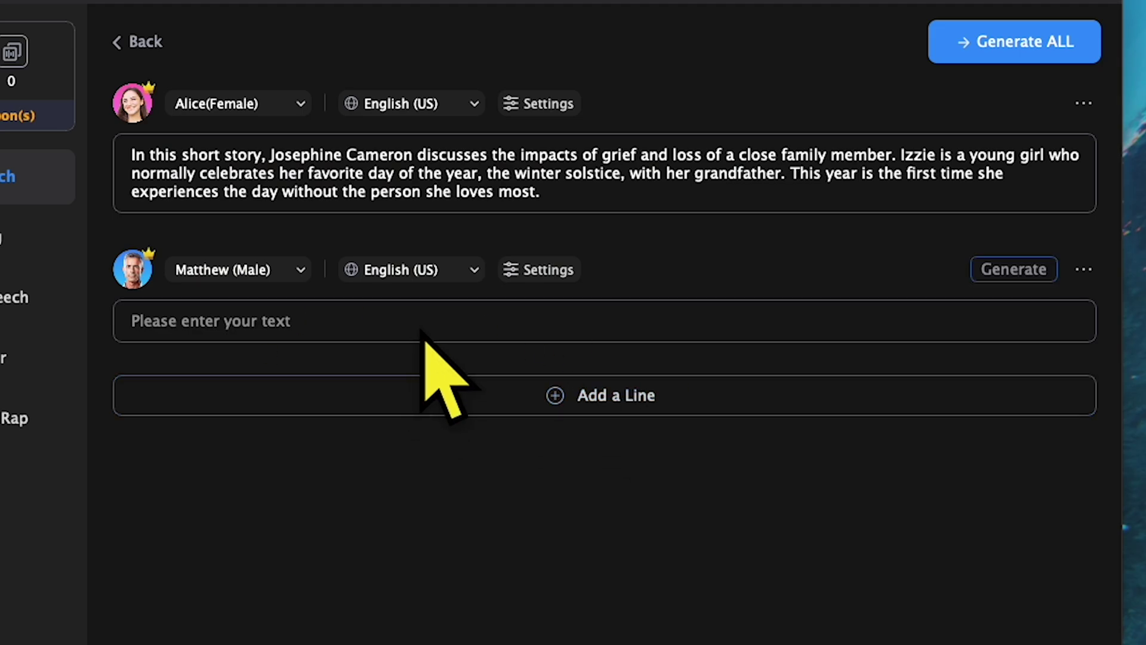
pyautogui.click(538, 320)
pyautogui.write('yufgyjutyuytyjtyjytj')
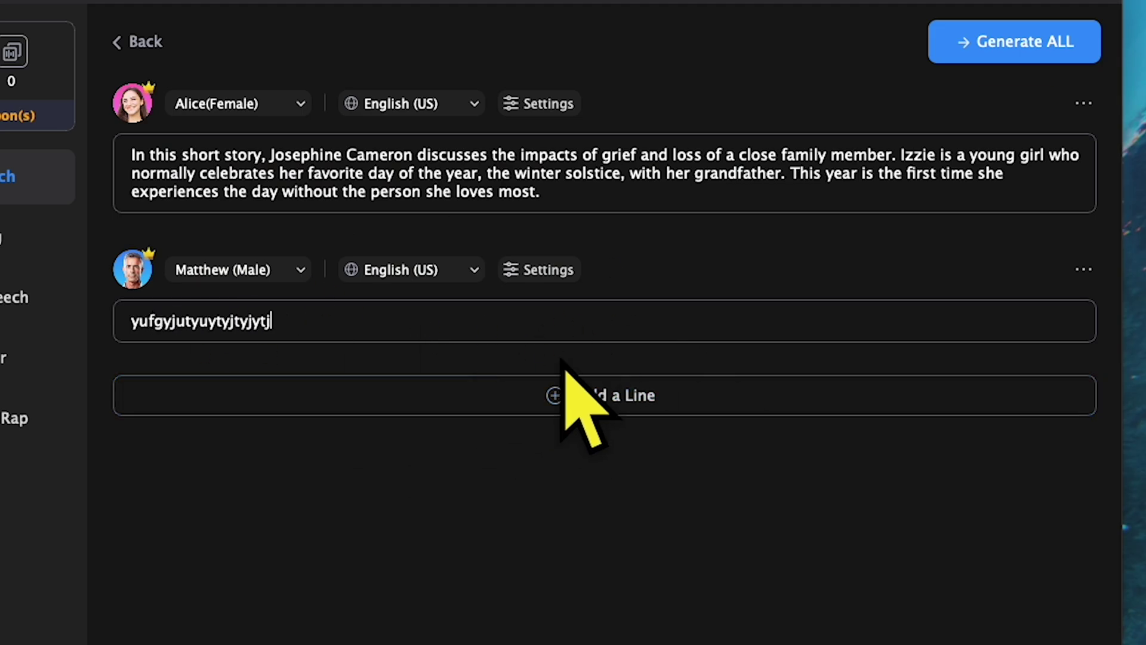
pyautogui.doubleClick(242, 320)
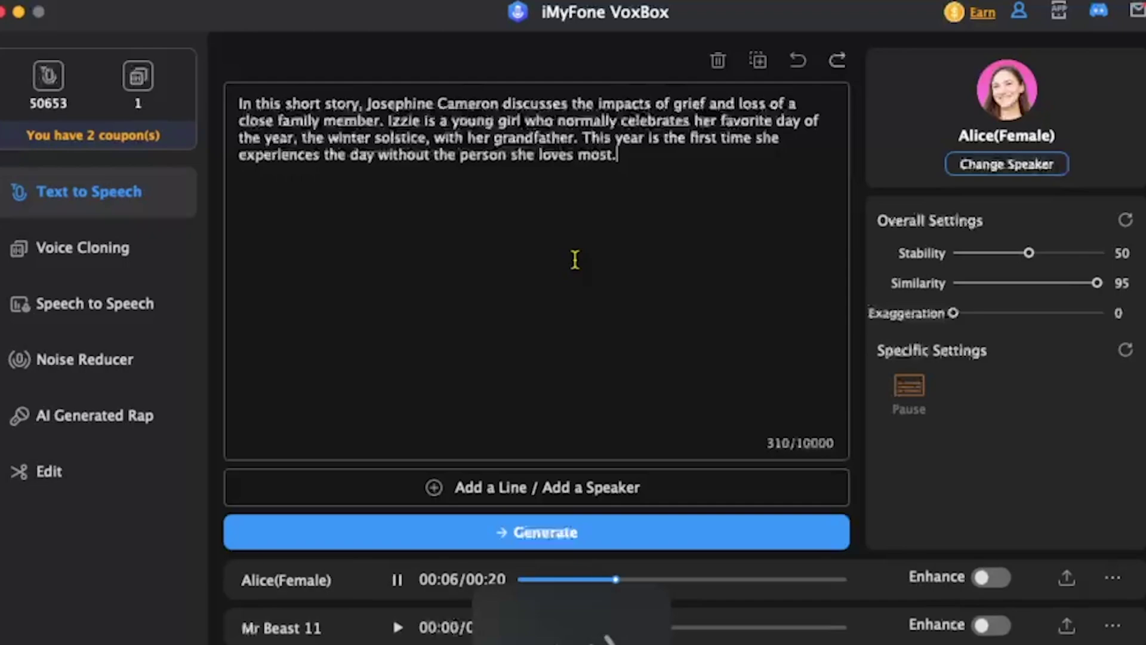
# Pause the Alice (Female) narration and export it as a WAV file
pyautogui.click(575, 260)
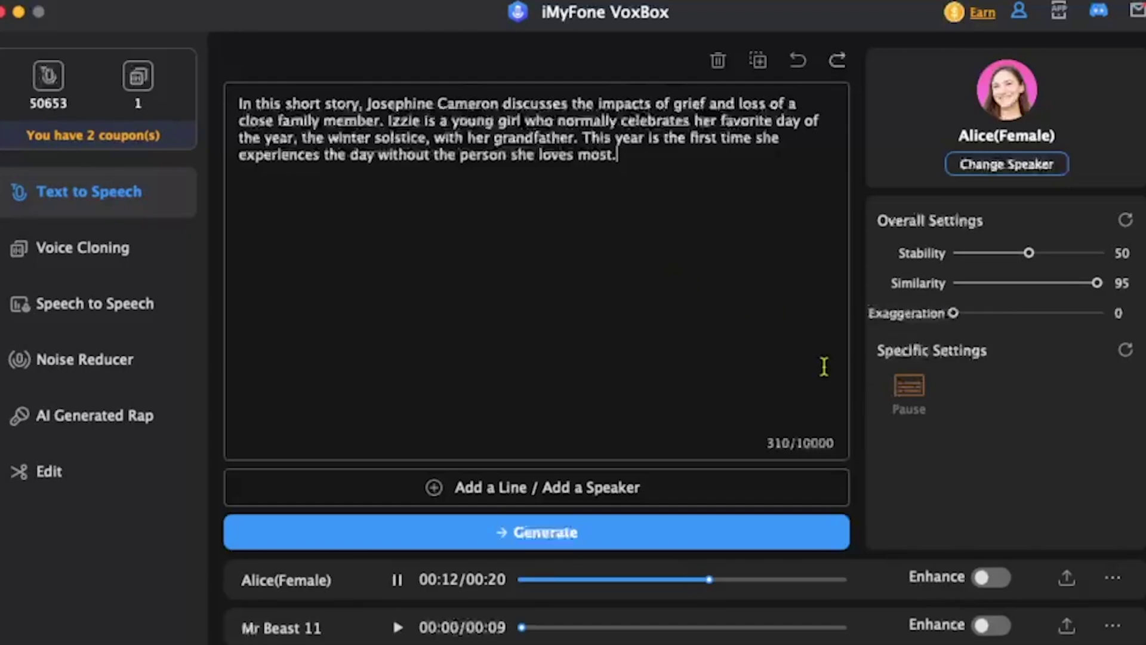
pyautogui.click(396, 580)
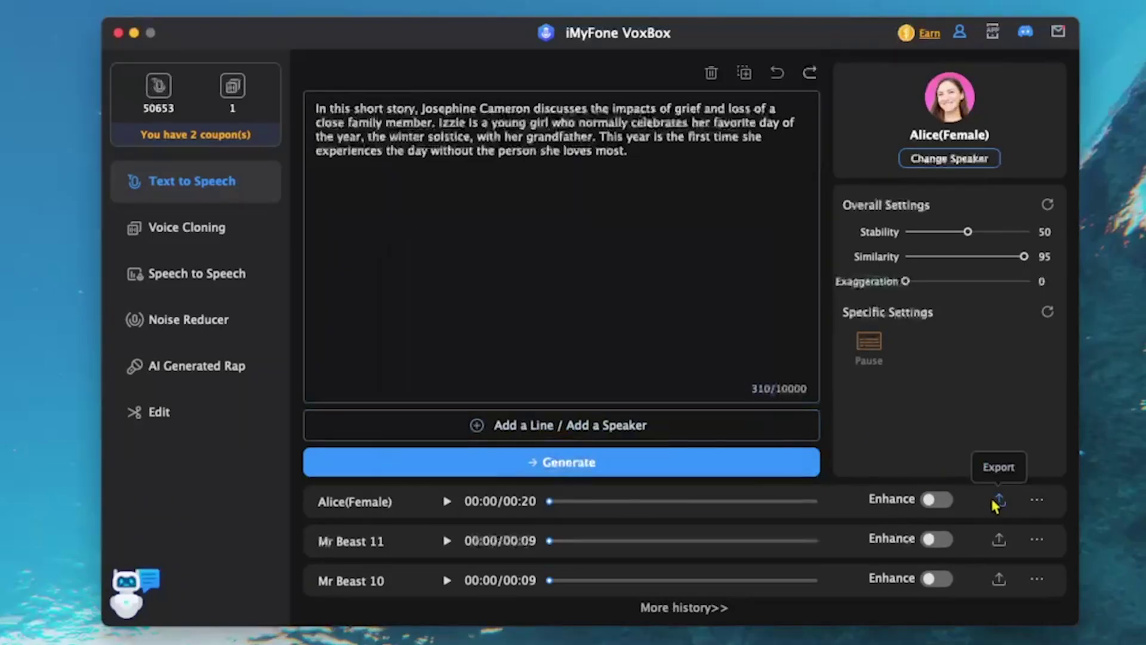
pyautogui.click(994, 503)
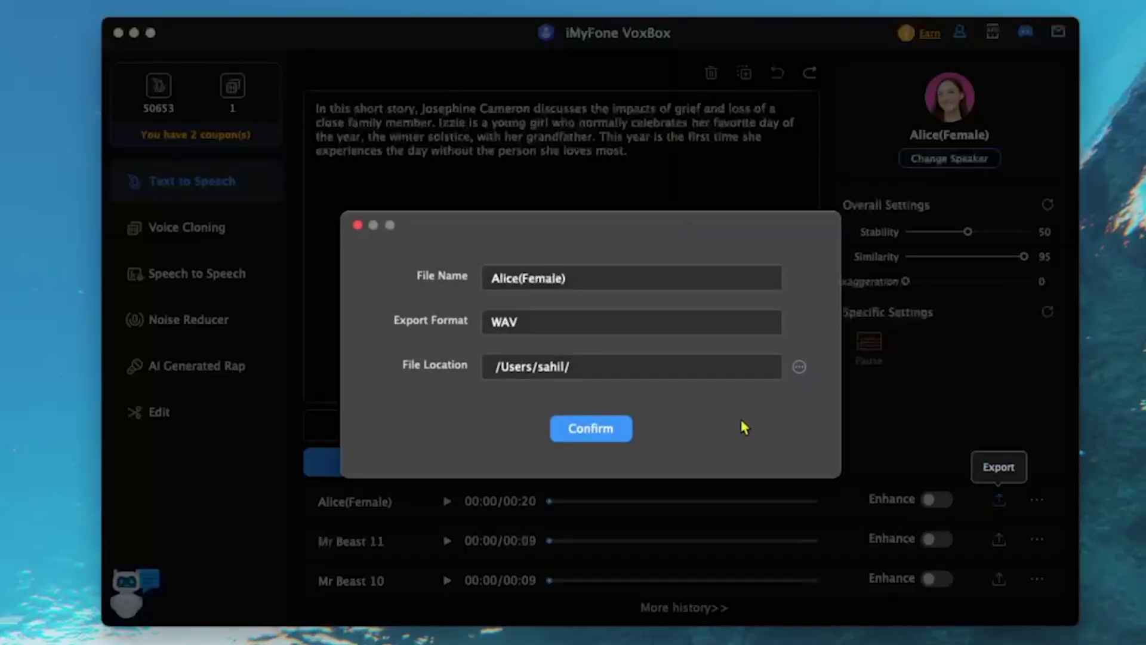
pyautogui.click(599, 431)
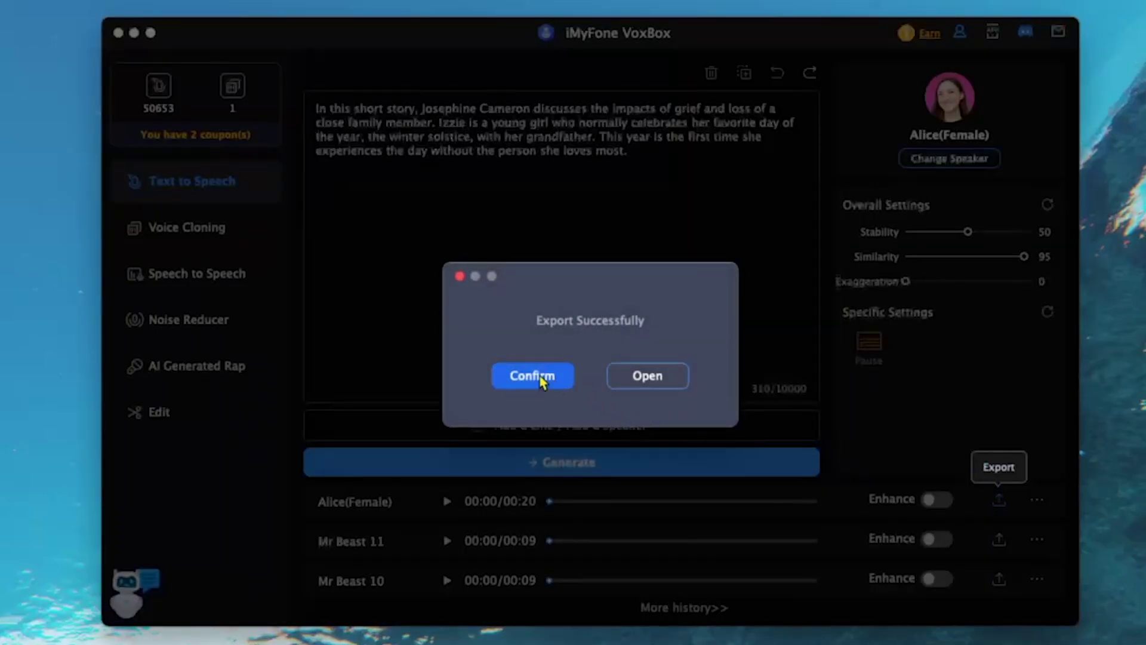
pyautogui.click(539, 377)
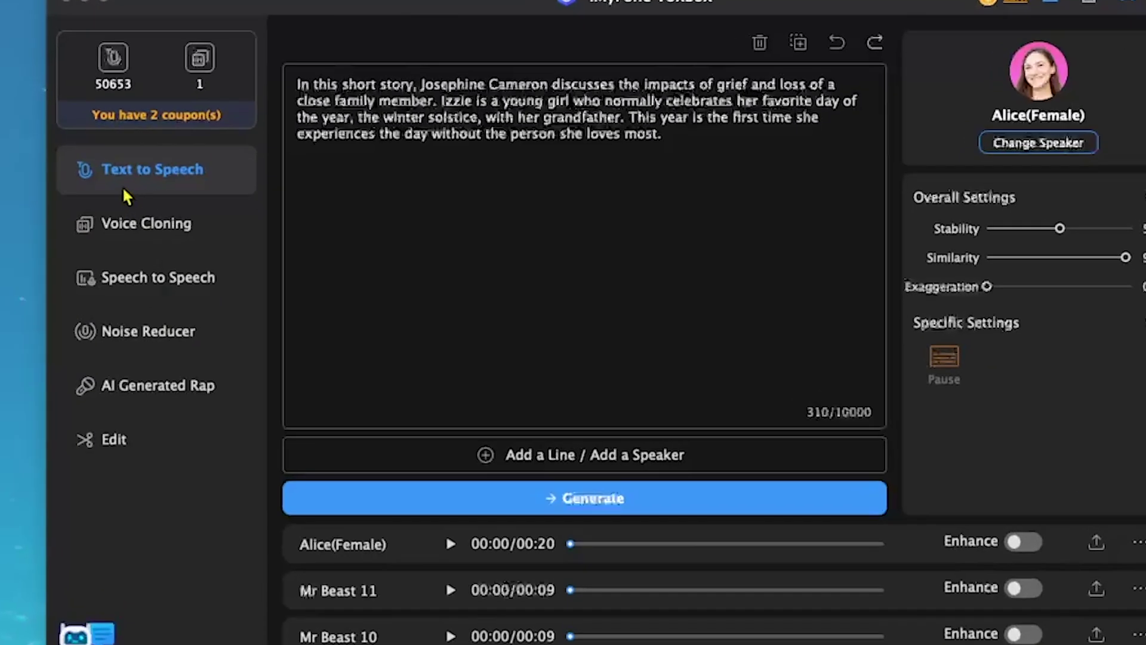
# Create a new clone in Voice Cloning and upload Mr Beast Audio .wav as its sample
pyautogui.click(158, 228)
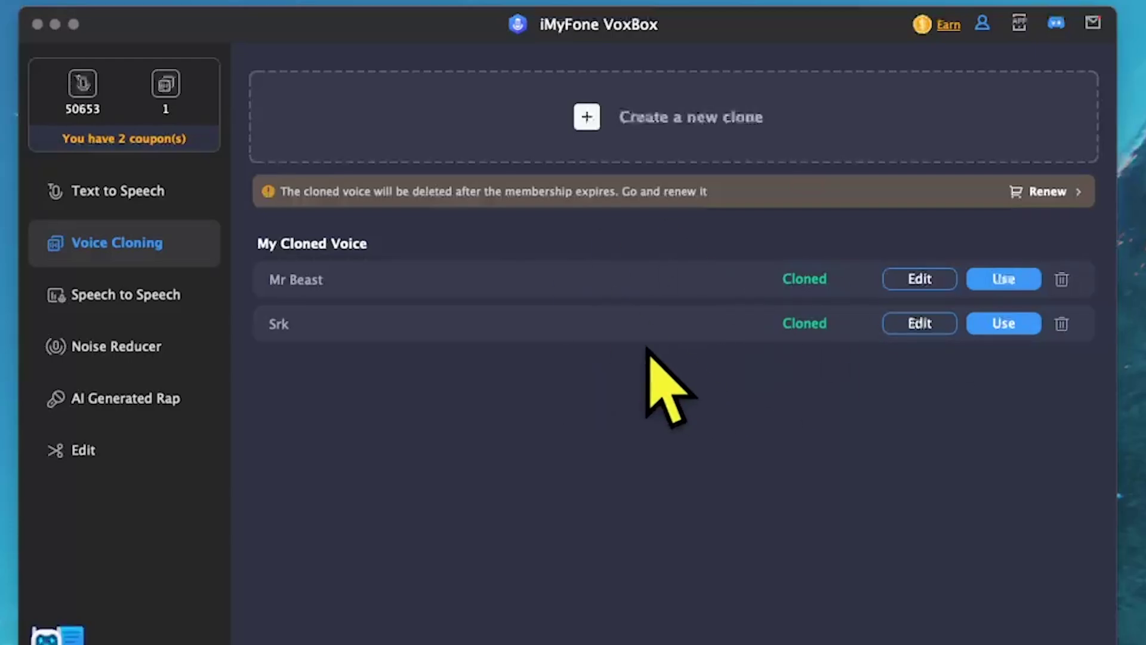
pyautogui.click(617, 126)
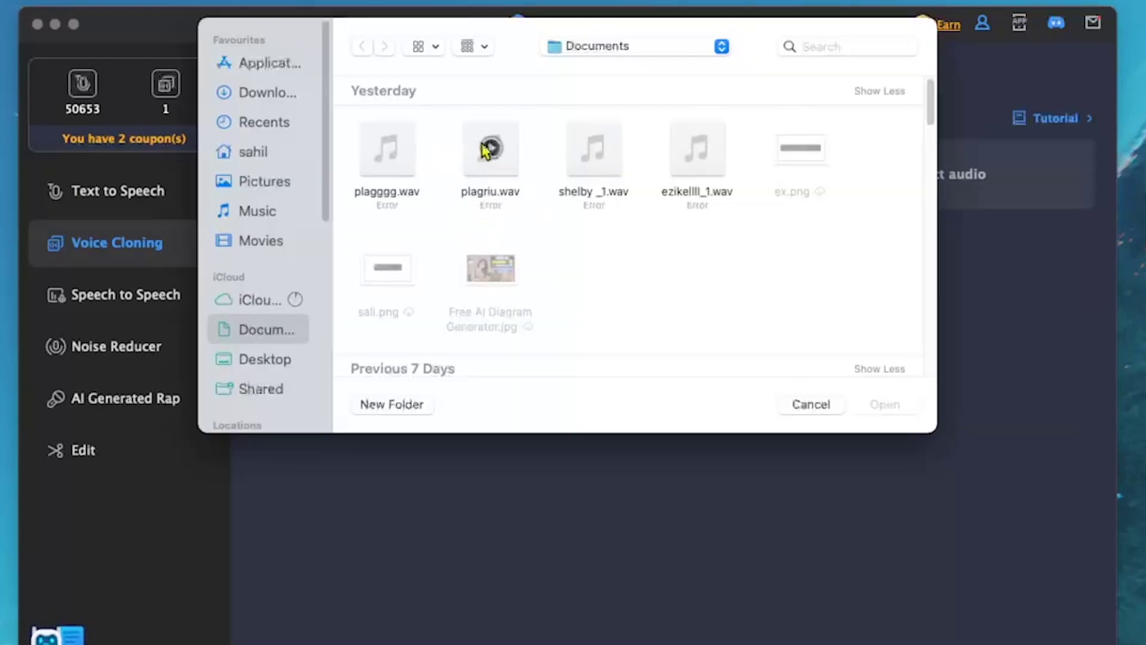
pyautogui.click(487, 144)
pyautogui.click(388, 202)
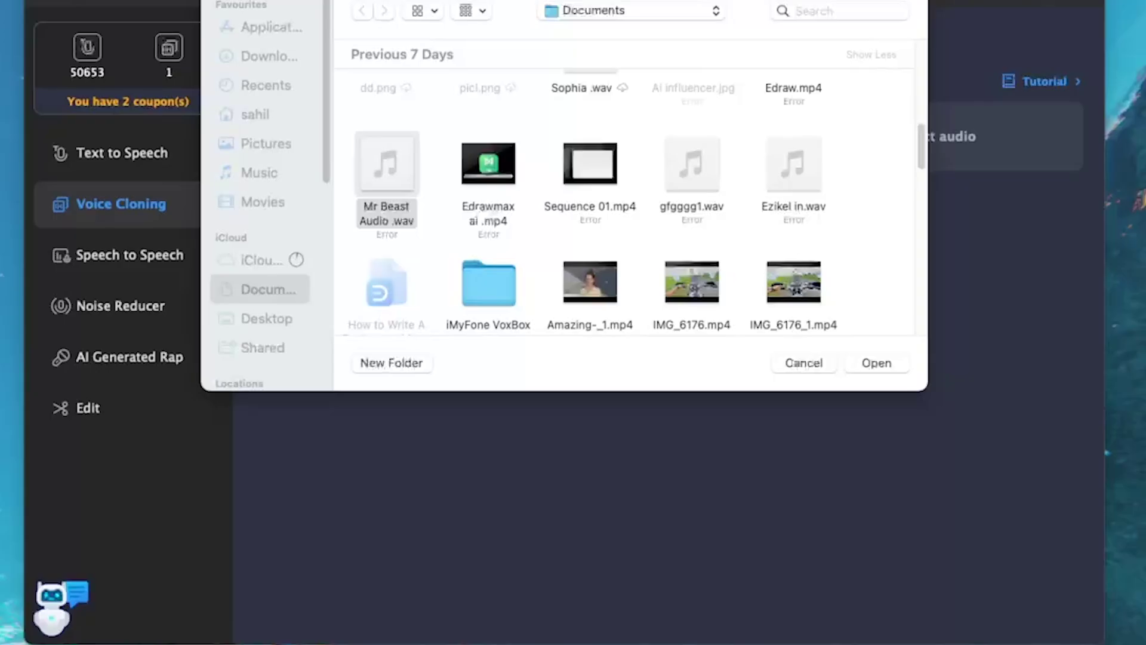
pyautogui.press('Return')
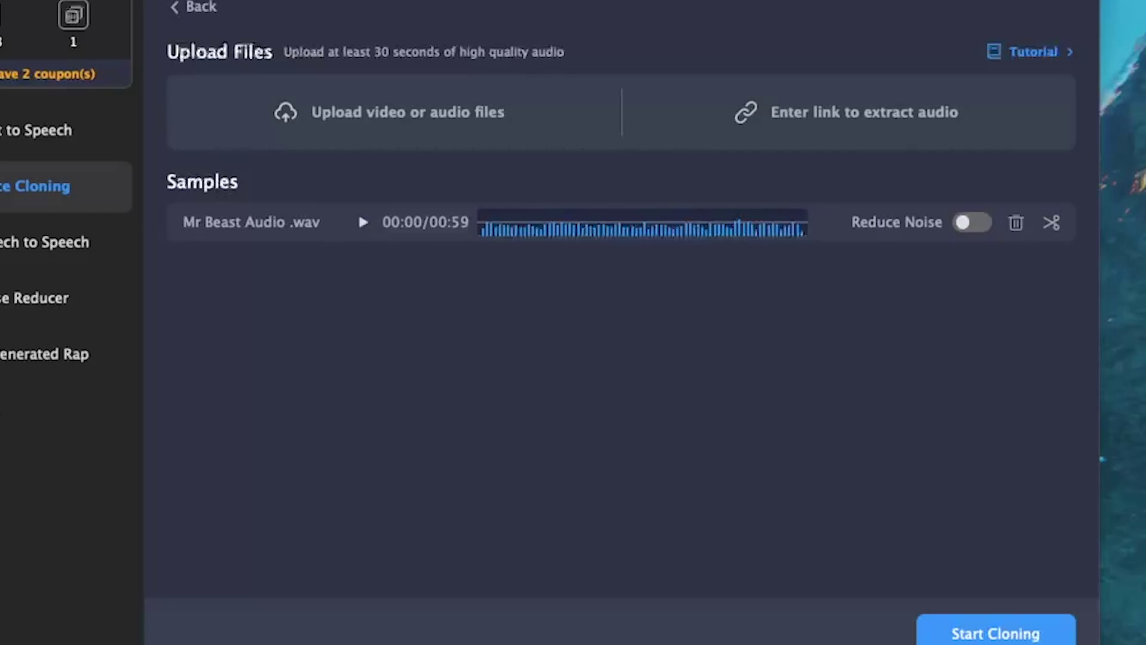
# Clone the Mr Beast sample, preview and save Cloned Voice 1, and use it for Text to Speech
pyautogui.click(960, 617)
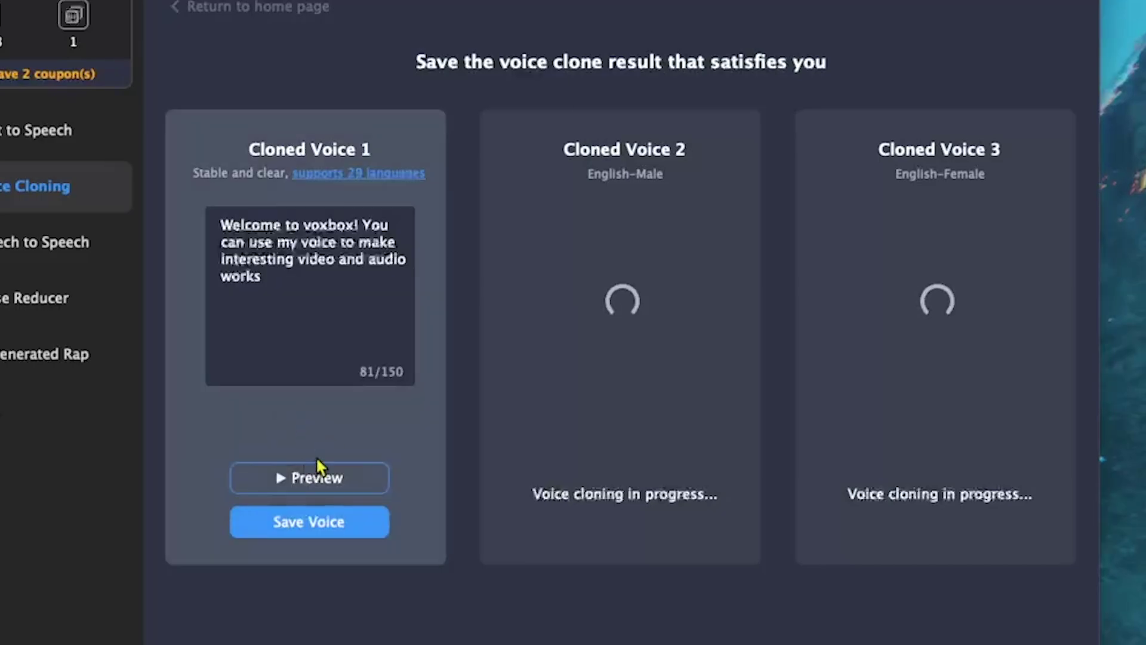
pyautogui.click(316, 474)
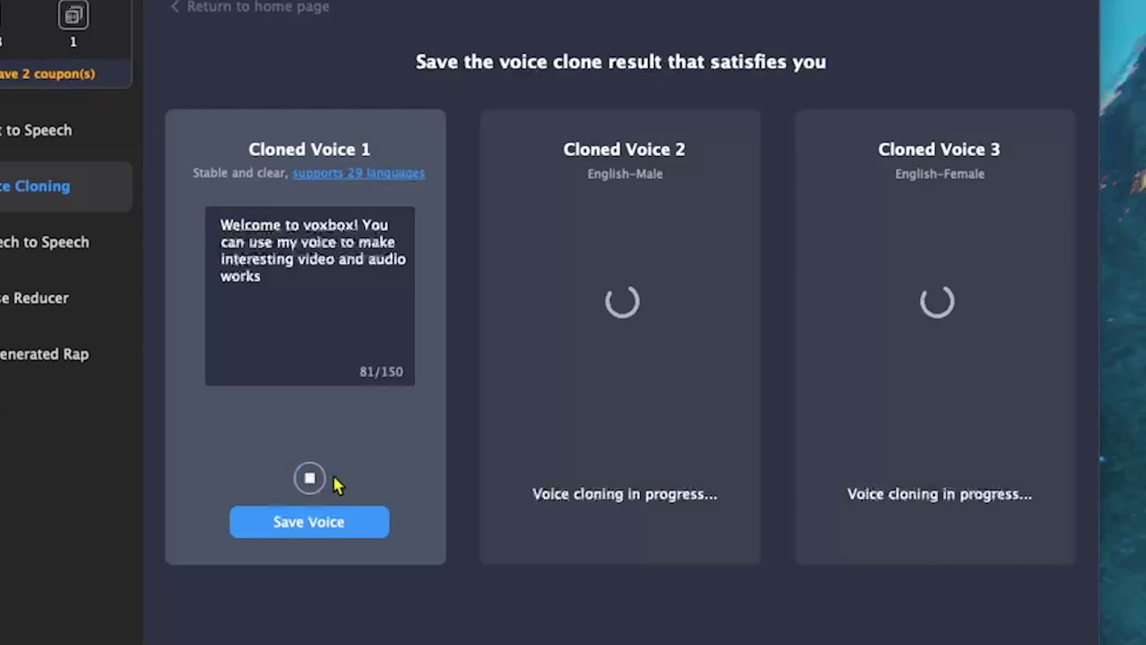
pyautogui.click(310, 478)
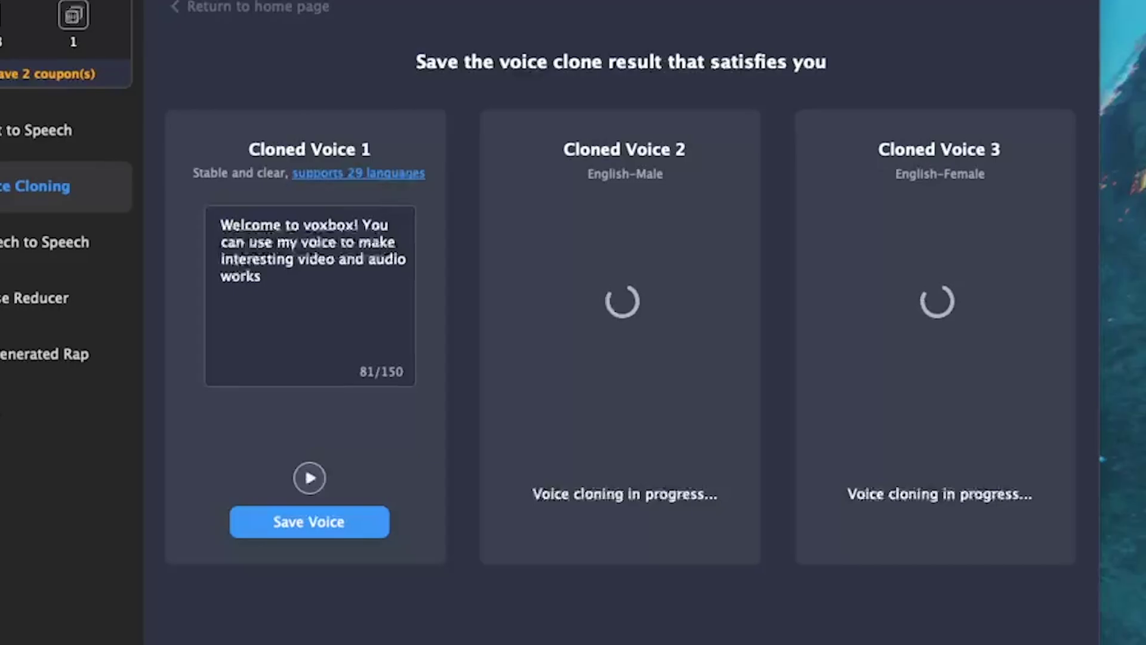
pyautogui.click(330, 529)
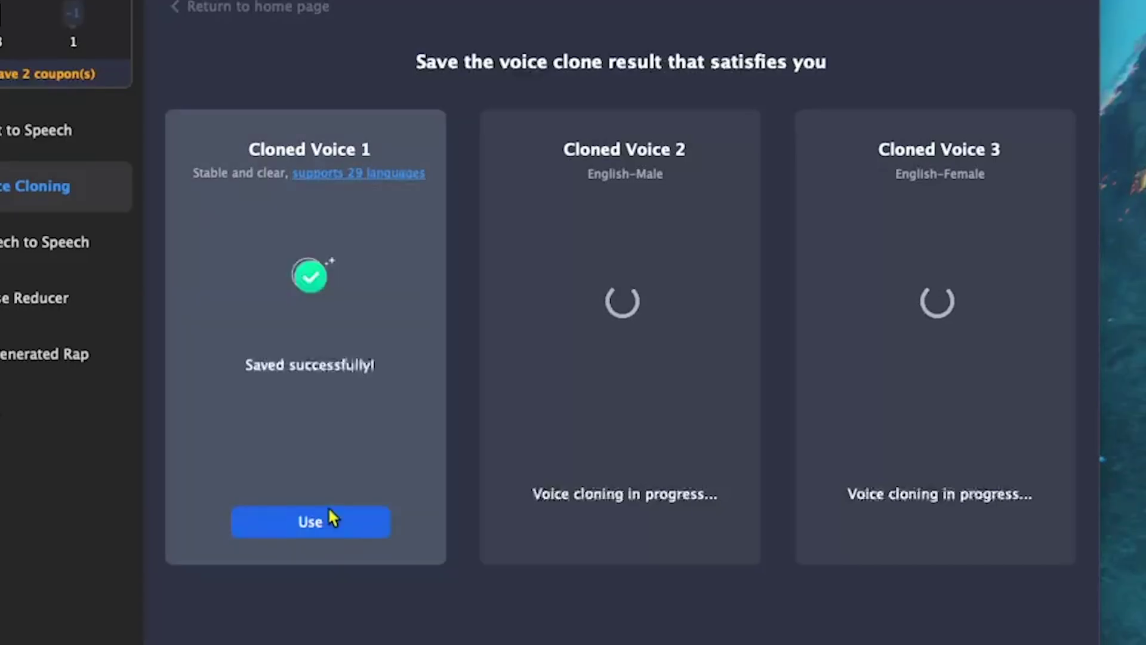
pyautogui.click(327, 518)
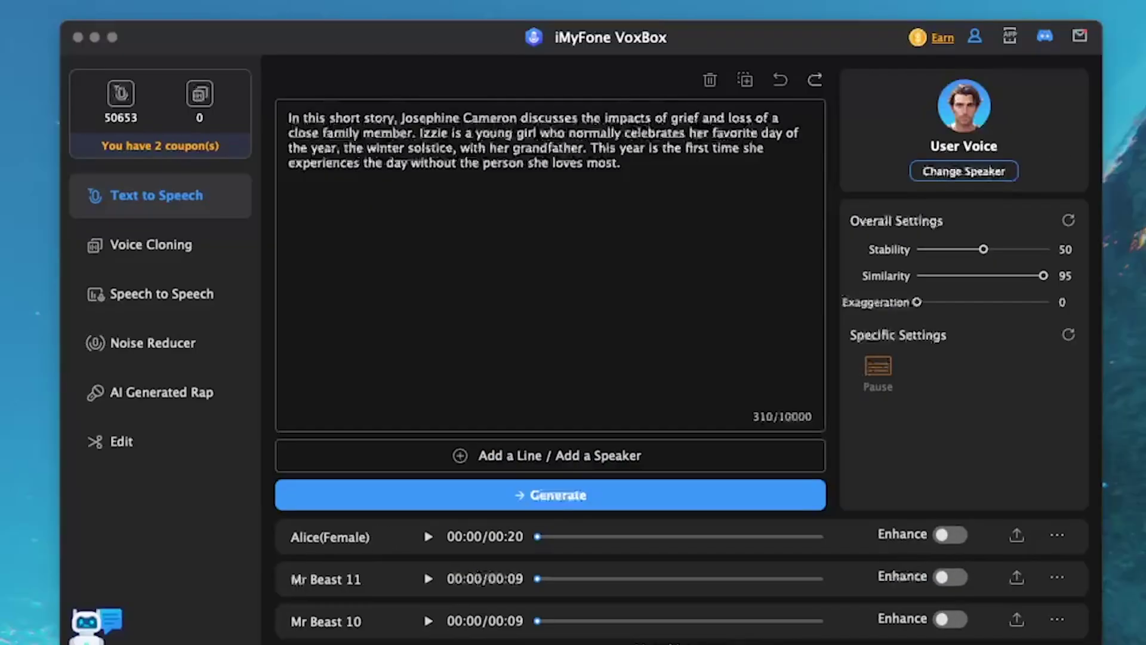
# Check the speaker list, then pause the User Voice1 narration playback
pyautogui.click(959, 174)
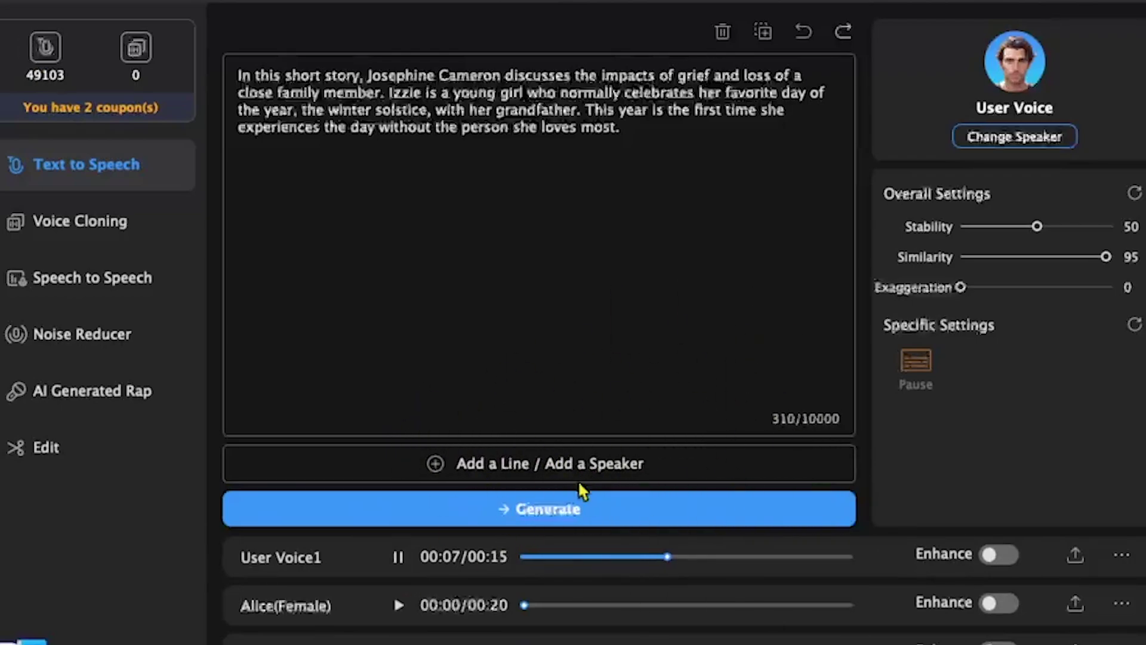
pyautogui.click(399, 557)
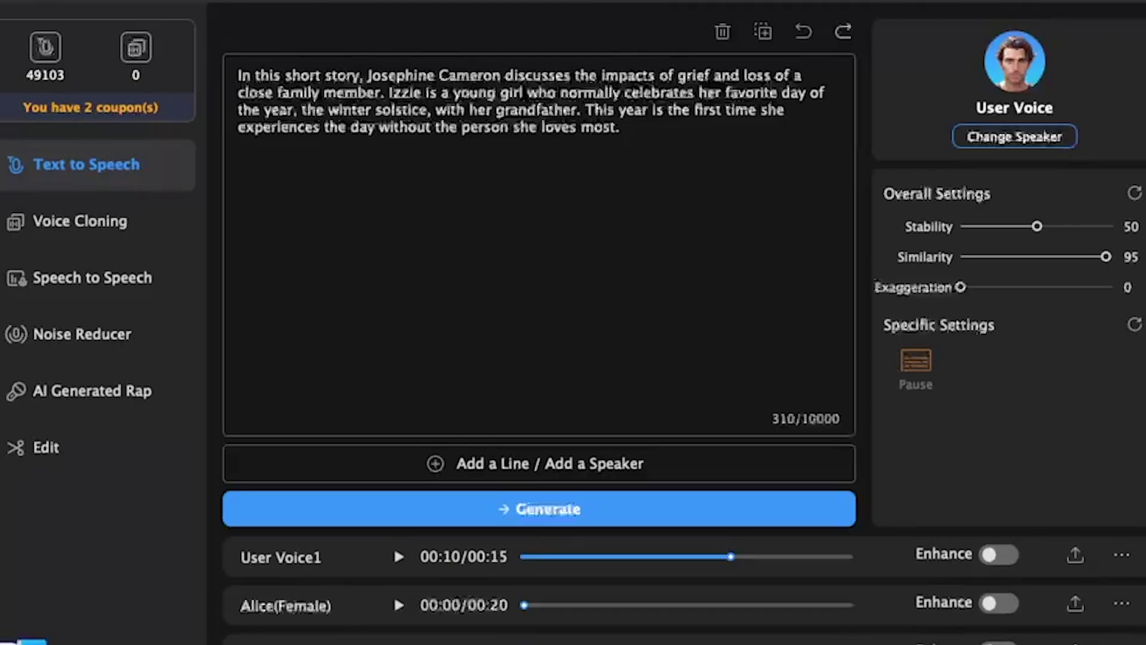